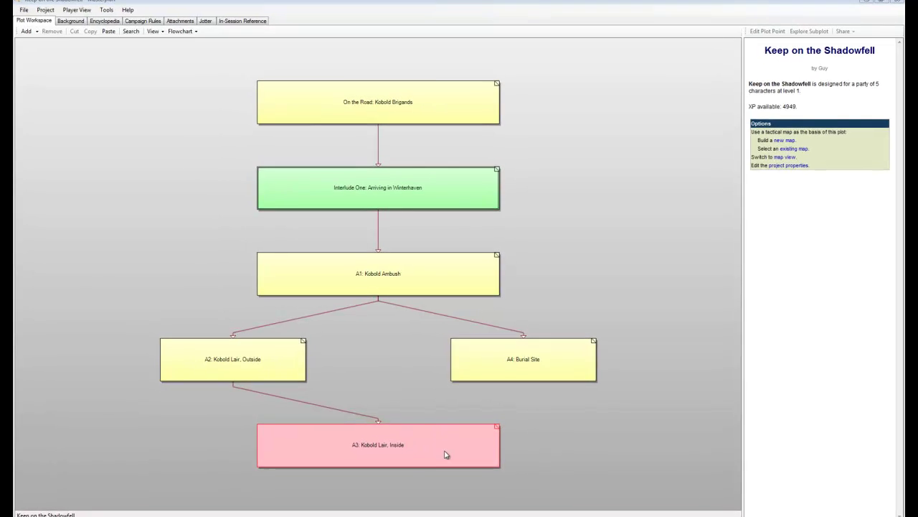
# Review the encounter XP and opponents of plot point A3: Kobold Lair, Inside.
pyautogui.click(412, 457)
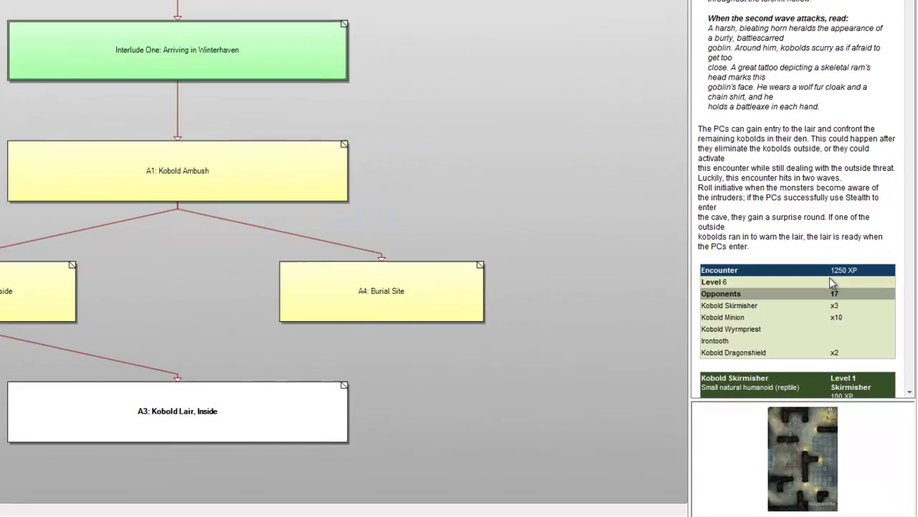
pyautogui.moveTo(854, 347); pyautogui.dragTo(867, 347)
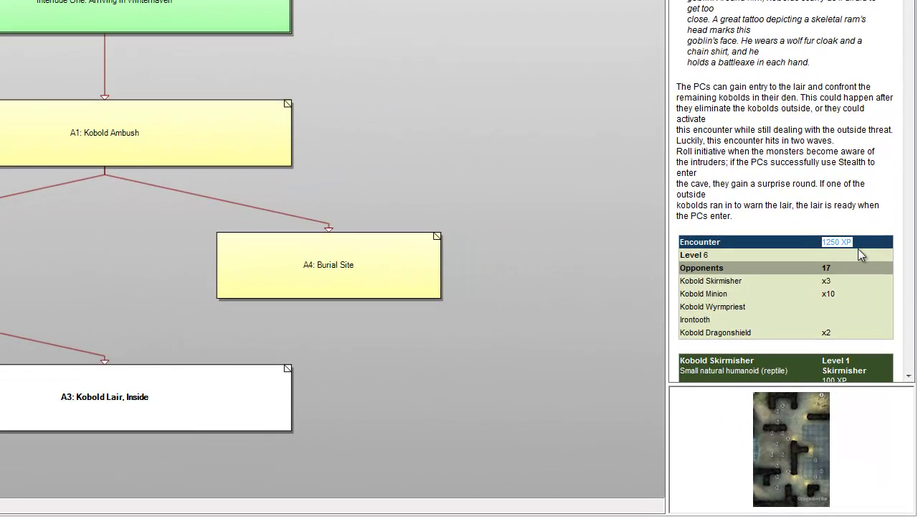
pyautogui.click(857, 244)
pyautogui.click(471, 147)
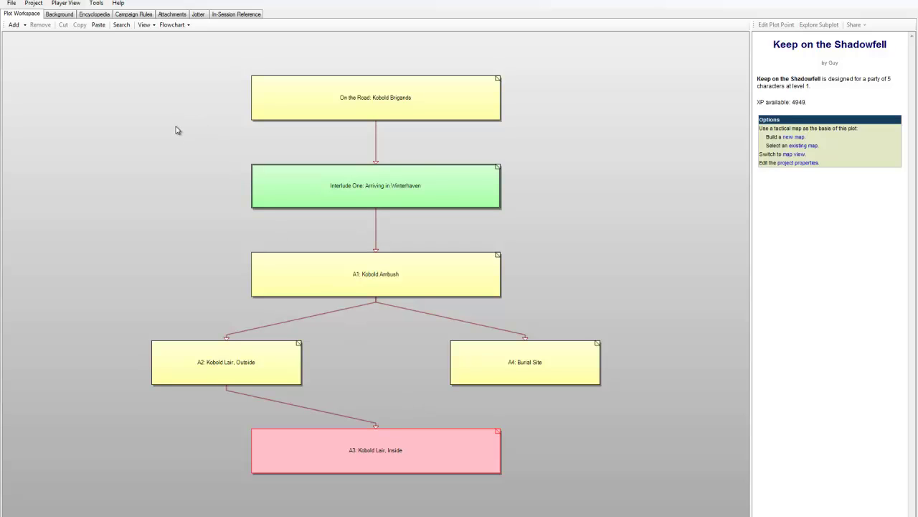
# Add the standard set of level 1 treasure parcels to the project.
pyautogui.click(36, 4)
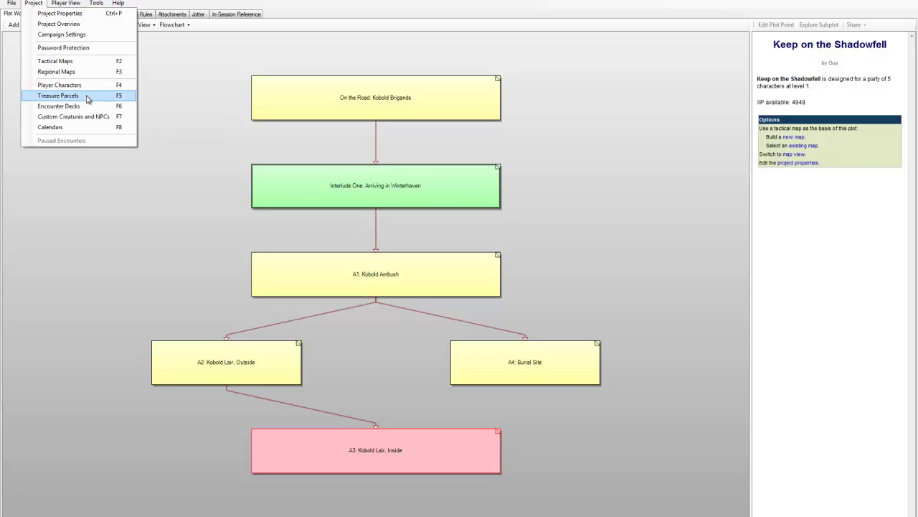
pyautogui.click(118, 99)
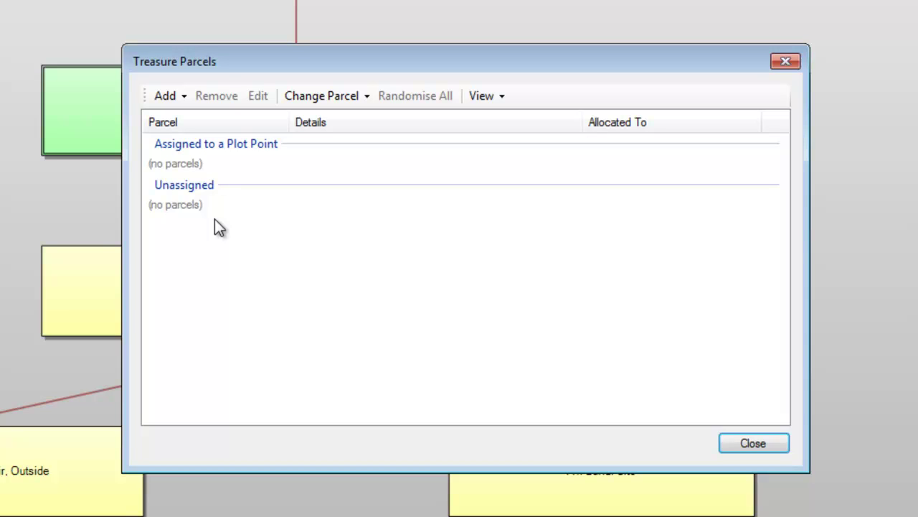
pyautogui.click(176, 97)
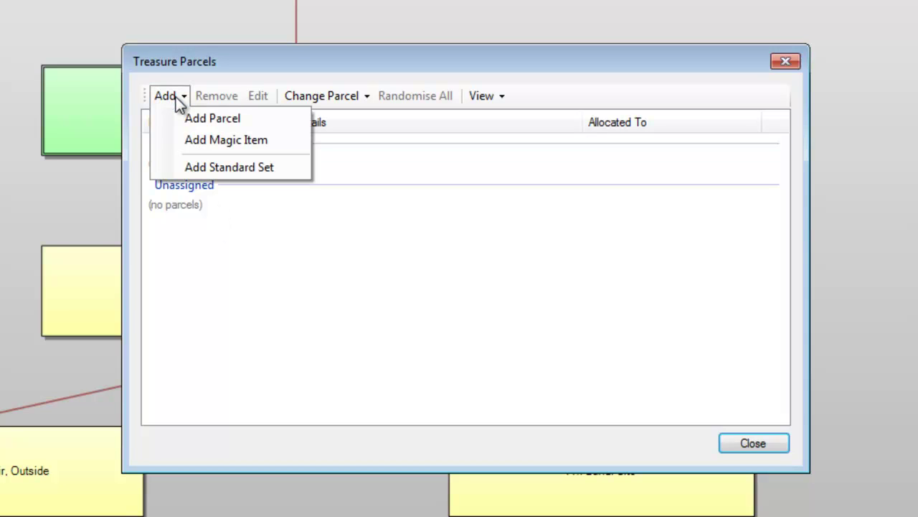
pyautogui.click(198, 166)
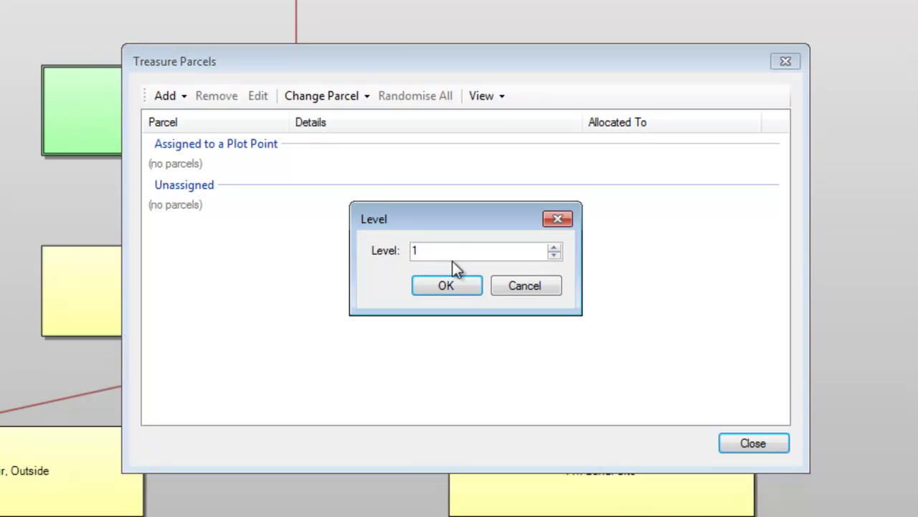
pyautogui.click(461, 286)
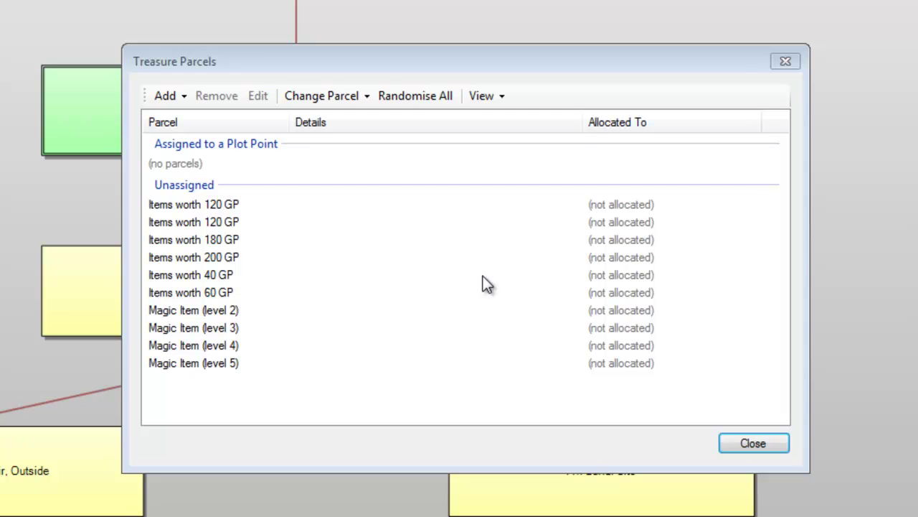
# Randomise the contents of all unassigned treasure parcels, repeating it to generate different treasure.
pyautogui.click(427, 102)
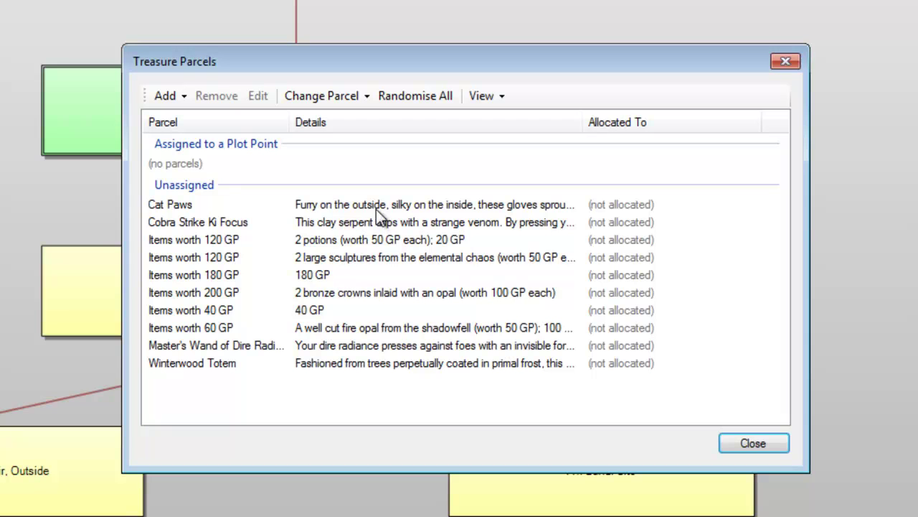
pyautogui.click(416, 96)
pyautogui.click(416, 97)
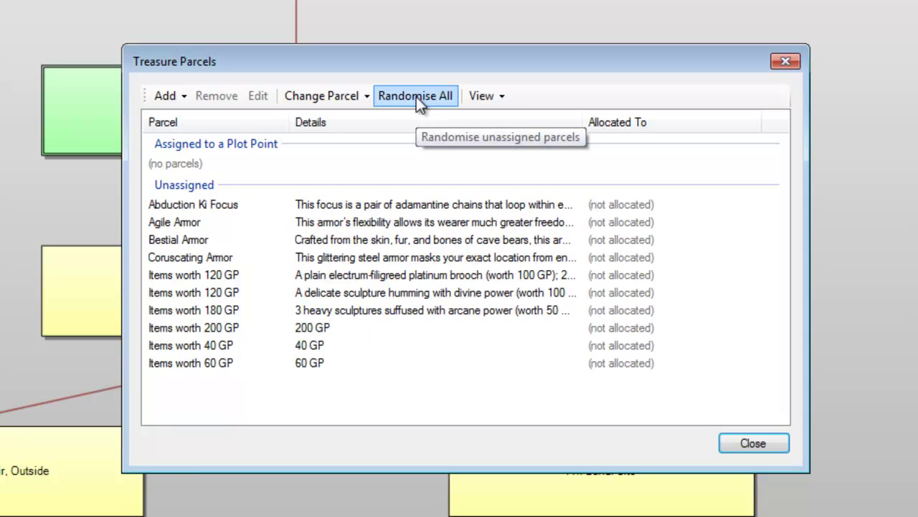
# Generate new random contents for the treasure parcel of items worth 180 GP.
pyautogui.doubleClick(331, 310)
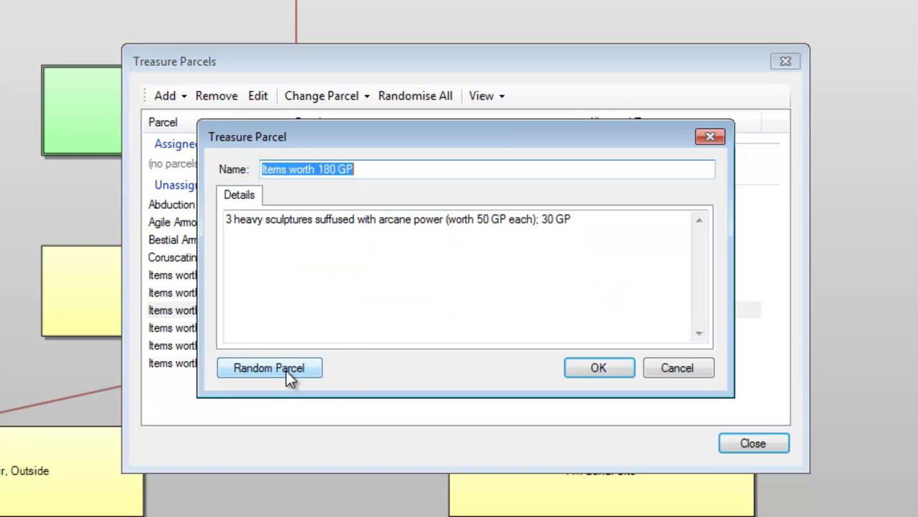
pyautogui.click(286, 369)
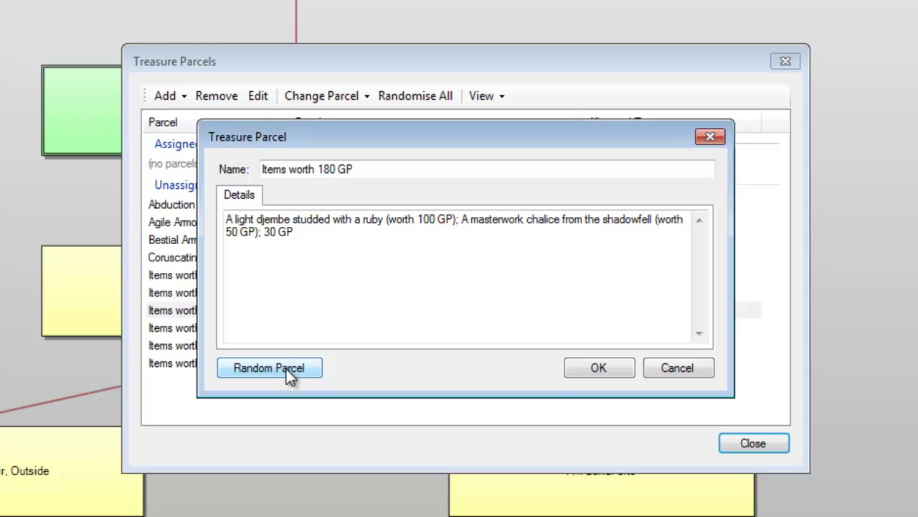
pyautogui.click(596, 369)
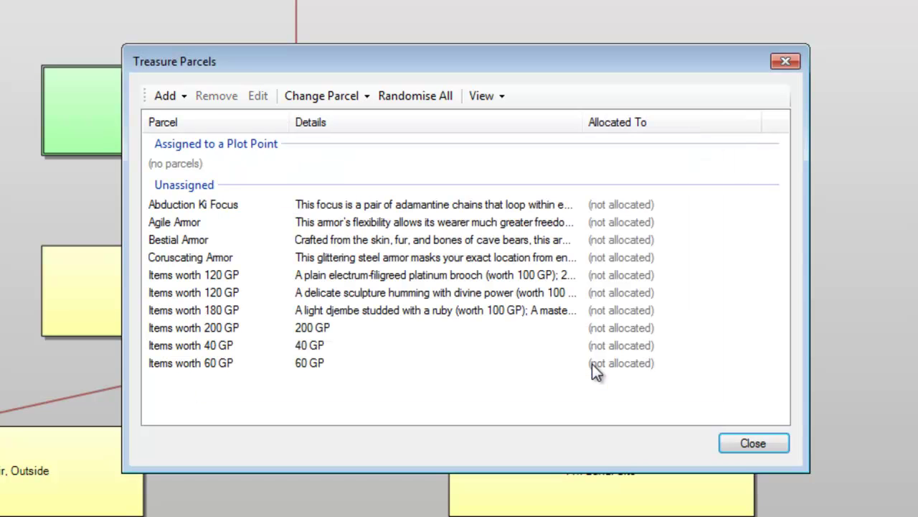
# Replace the Coruscating Armor parcel's magic item with the level 2 Armor of Eyes.
pyautogui.doubleClick(213, 257)
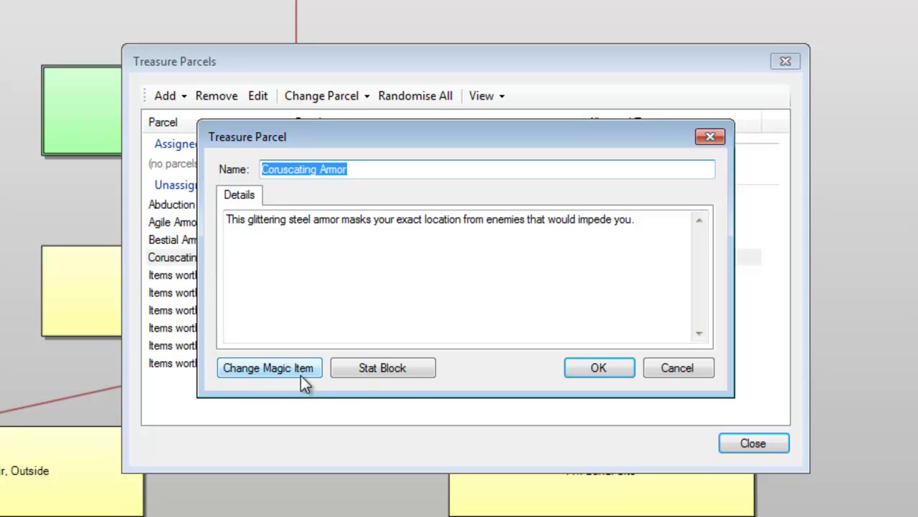
pyautogui.click(258, 368)
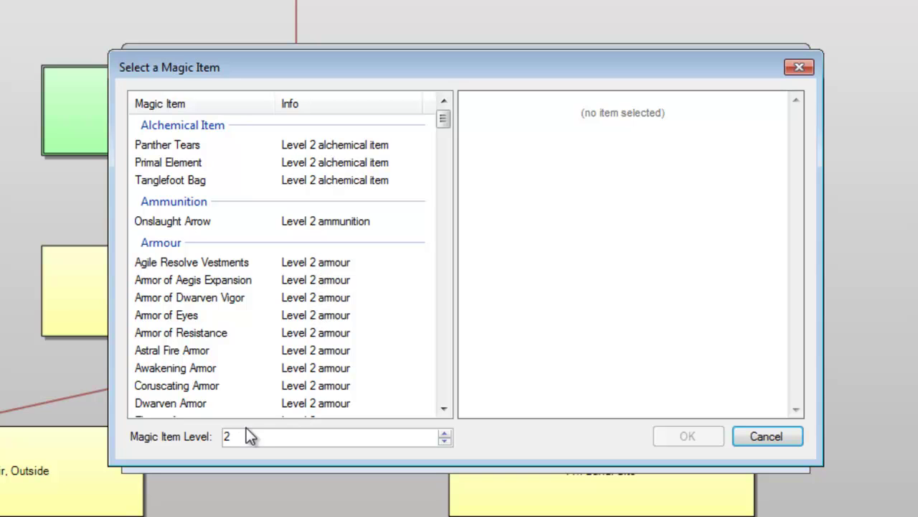
pyautogui.click(203, 317)
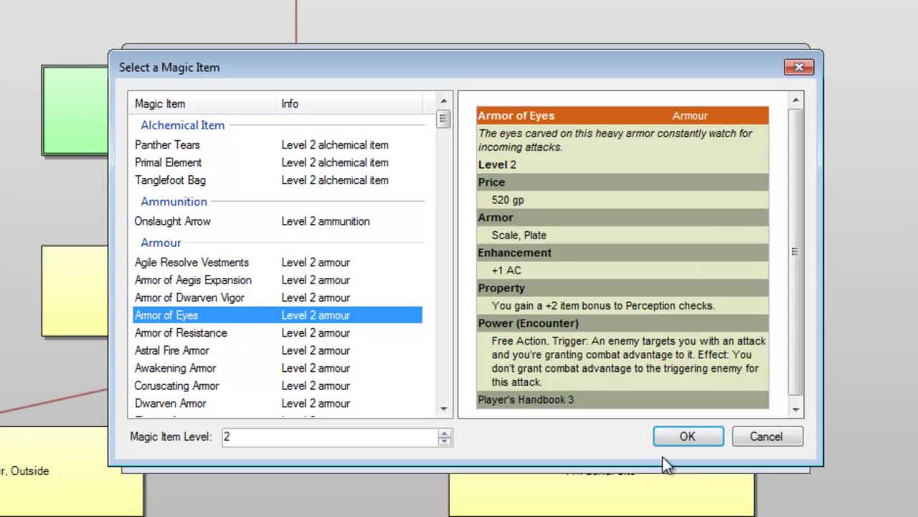
pyautogui.click(676, 437)
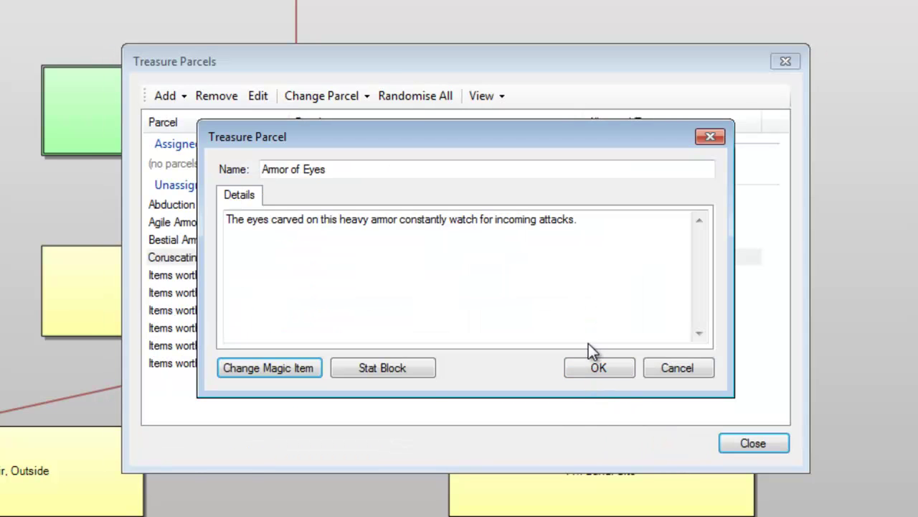
pyautogui.click(597, 369)
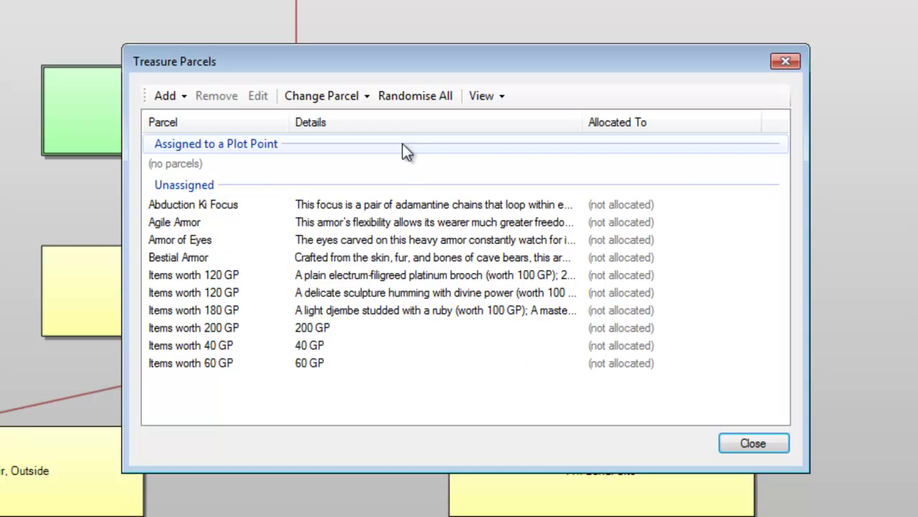
# Randomise all unassigned parcels once more and close the treasure parcels list.
pyautogui.click(415, 96)
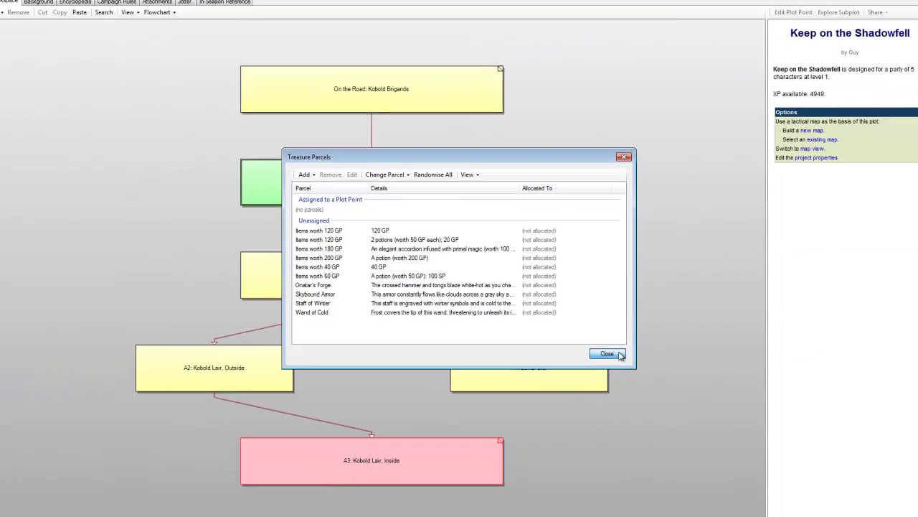
pyautogui.click(656, 376)
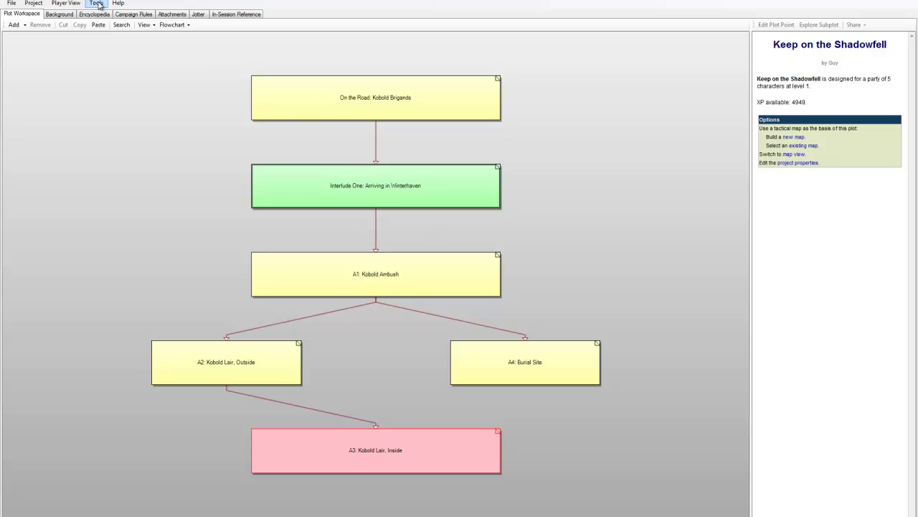
# Create a new level 1 magic item in the Custom Library and set its type to Armour.
pyautogui.click(101, 10)
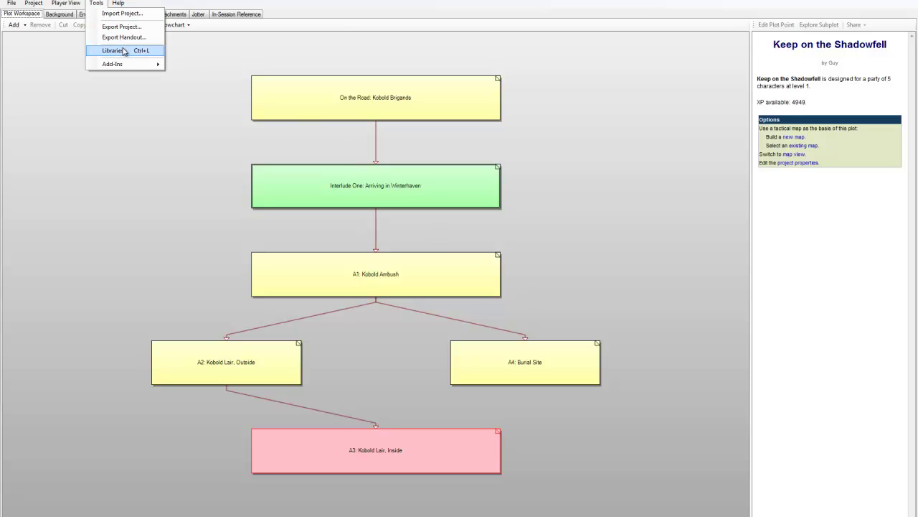
pyautogui.click(122, 51)
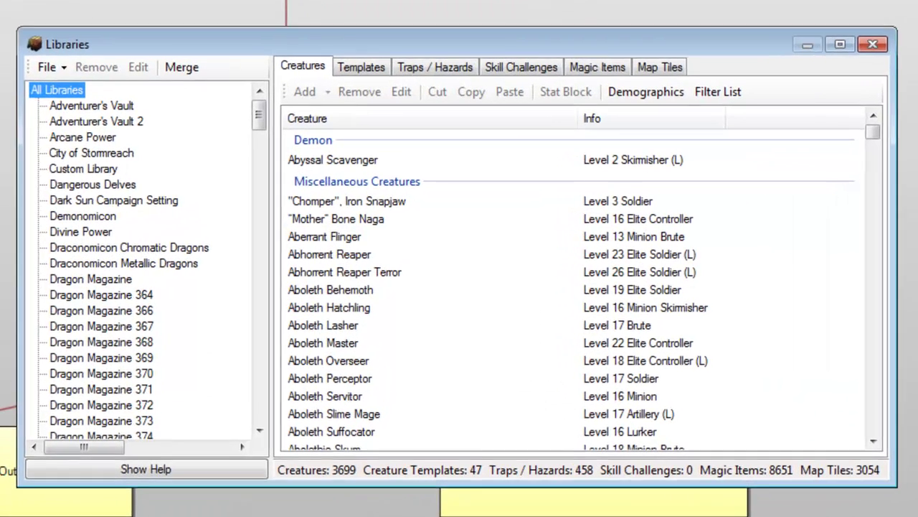
pyautogui.click(106, 172)
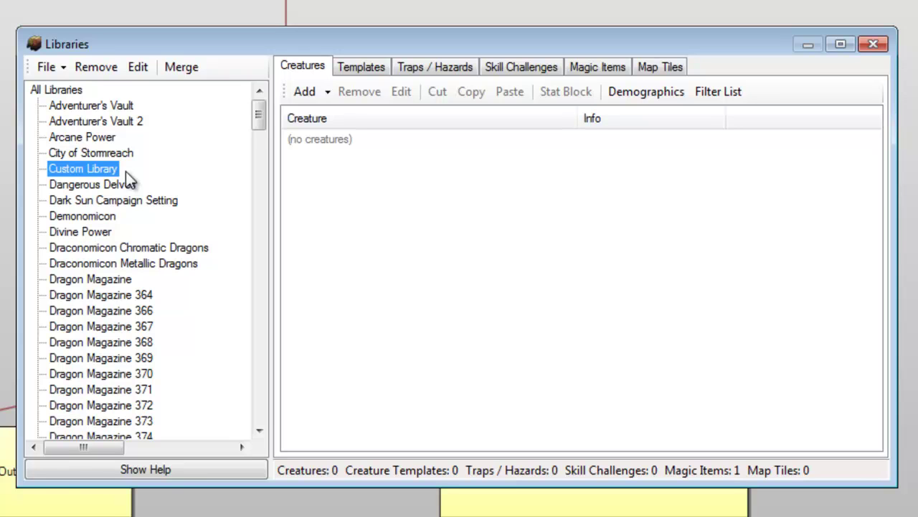
pyautogui.click(601, 68)
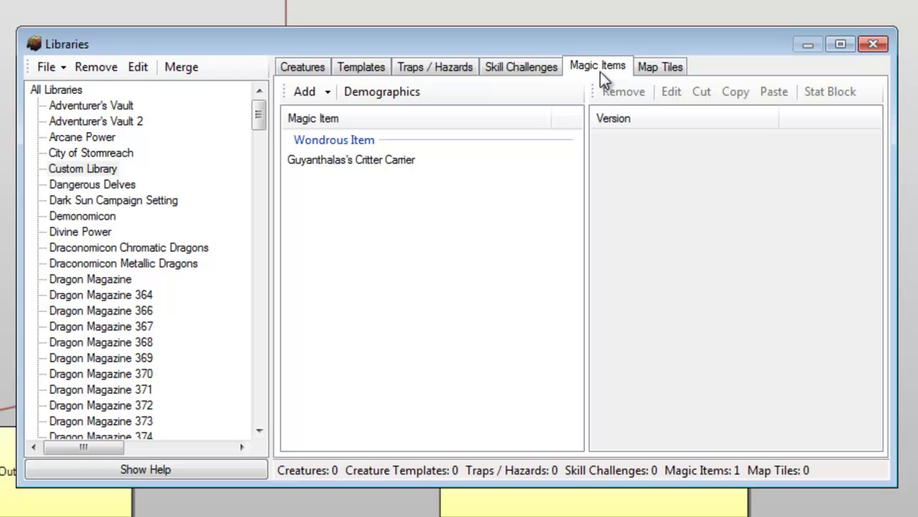
pyautogui.click(305, 91)
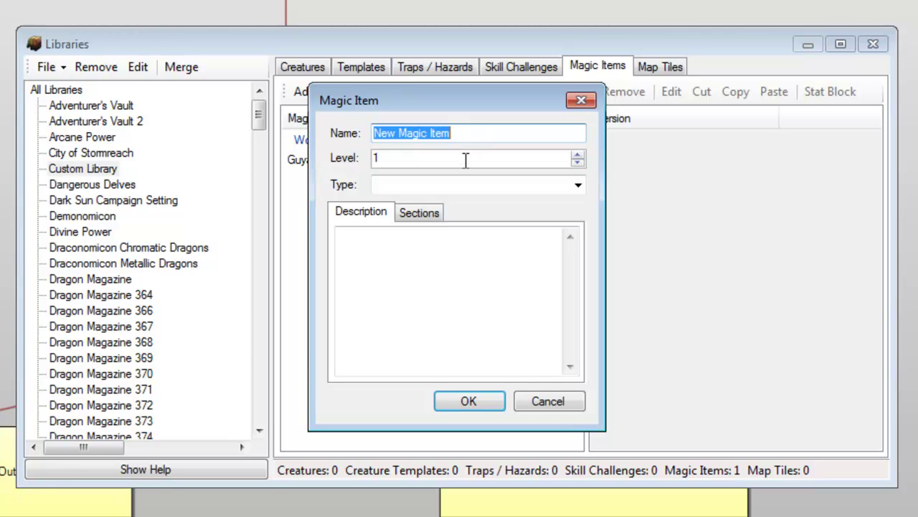
pyautogui.click(583, 184)
pyautogui.click(561, 229)
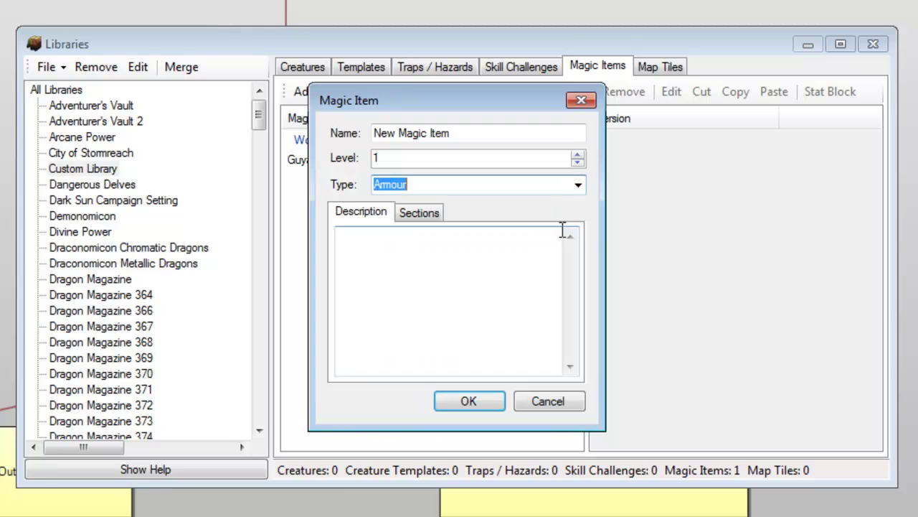
pyautogui.click(348, 276)
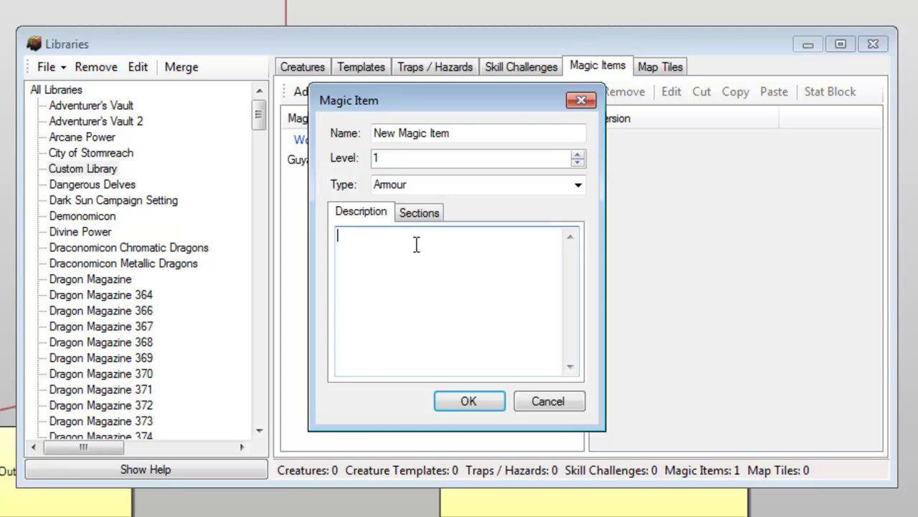
# Add an Enhancement section with the details "+1 AC" to the new magic item.
pyautogui.click(422, 215)
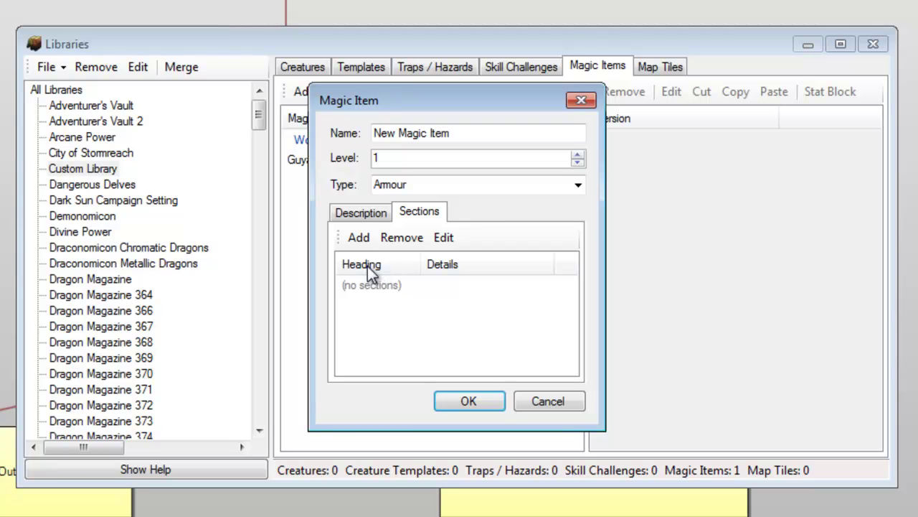
pyautogui.click(359, 239)
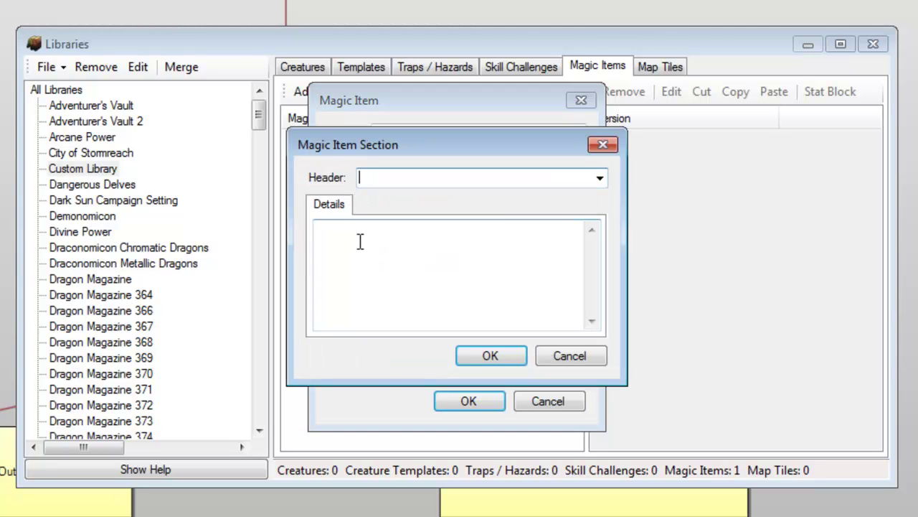
pyautogui.click(604, 177)
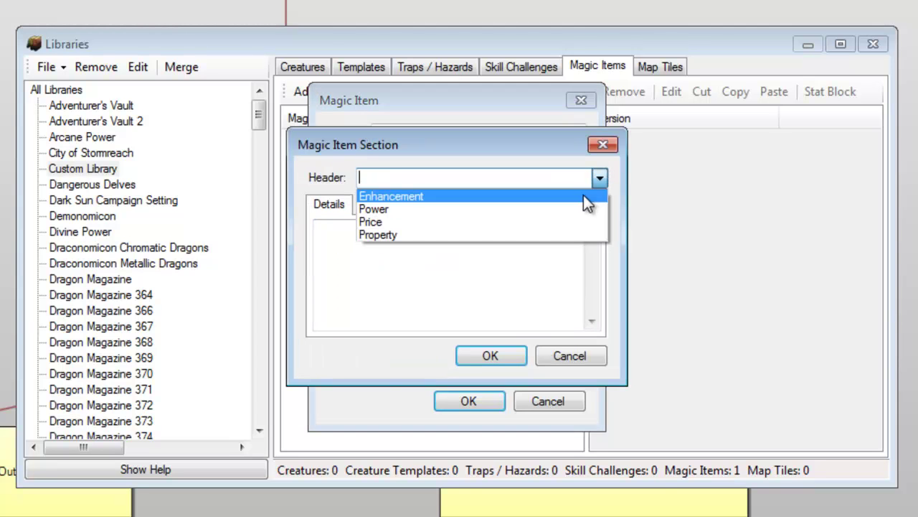
pyautogui.click(583, 195)
pyautogui.click(489, 279)
pyautogui.write('+1 ')
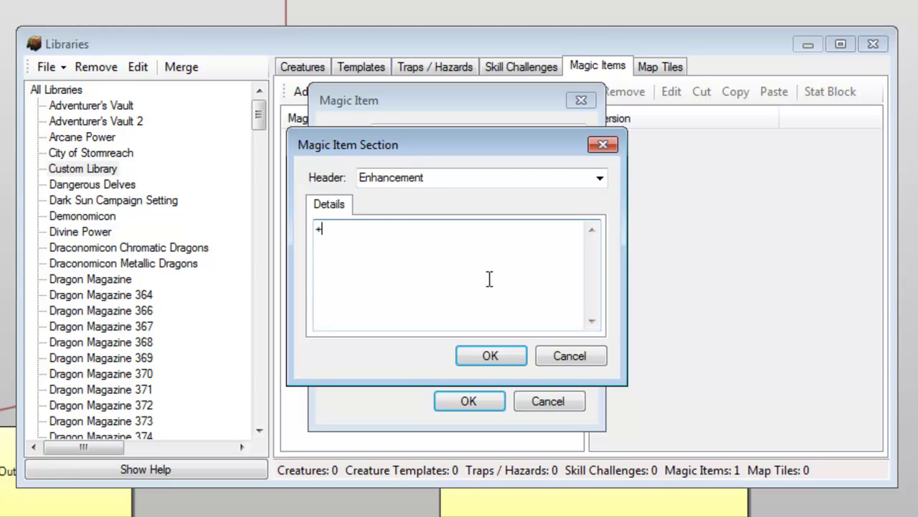
pyautogui.write('AC')
pyautogui.click(495, 356)
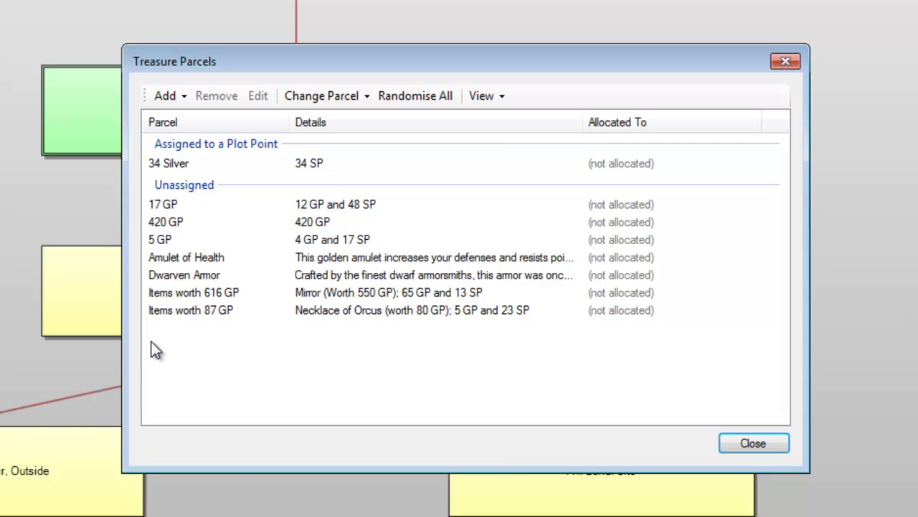
# Check the 34 Silver parcel assigned to a plot point and close the treasure parcels list.
pyautogui.click(193, 162)
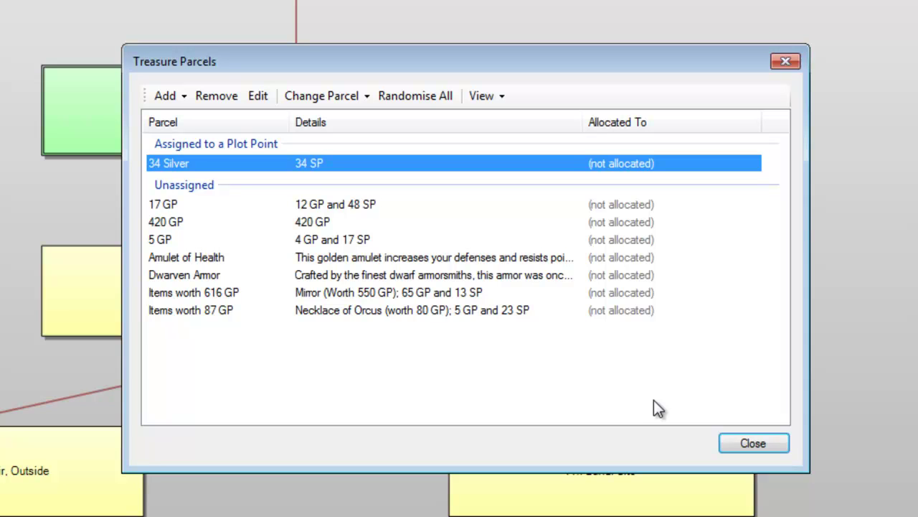
pyautogui.click(750, 443)
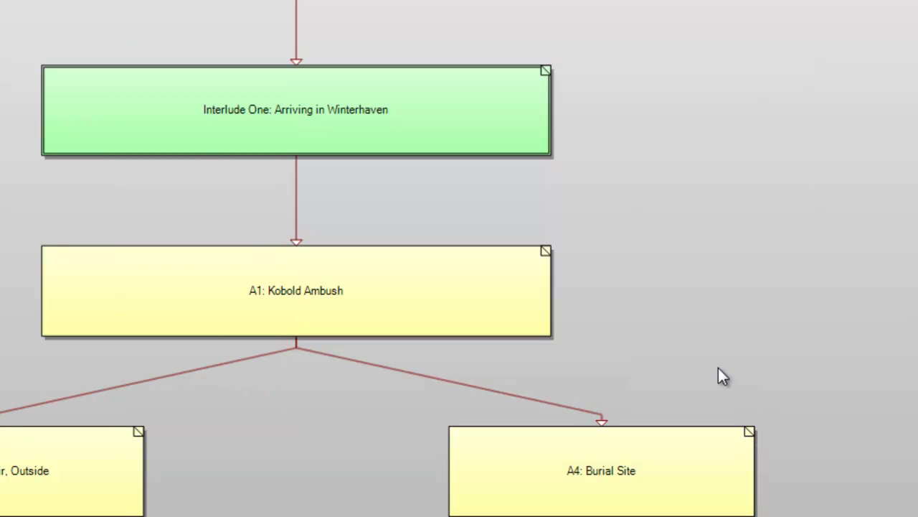
# Add the predefined treasure parcel "Items worth 87 GP" with the Necklace of Orcus to the A1: Kobold Ambush plot point.
pyautogui.doubleClick(317, 308)
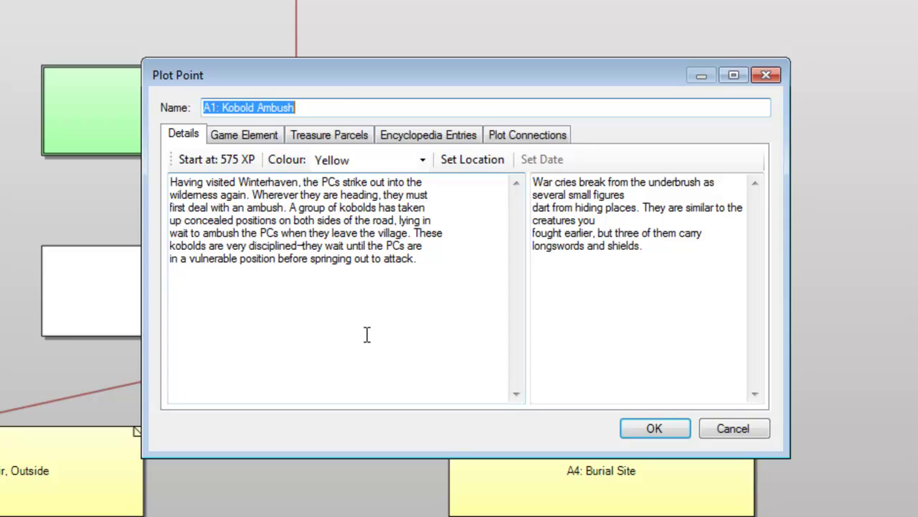
pyautogui.click(349, 132)
pyautogui.click(207, 160)
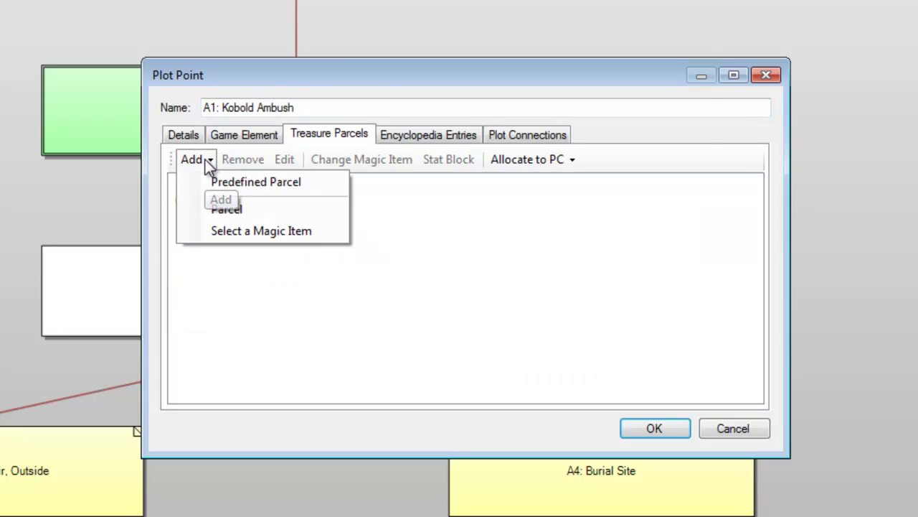
pyautogui.click(220, 184)
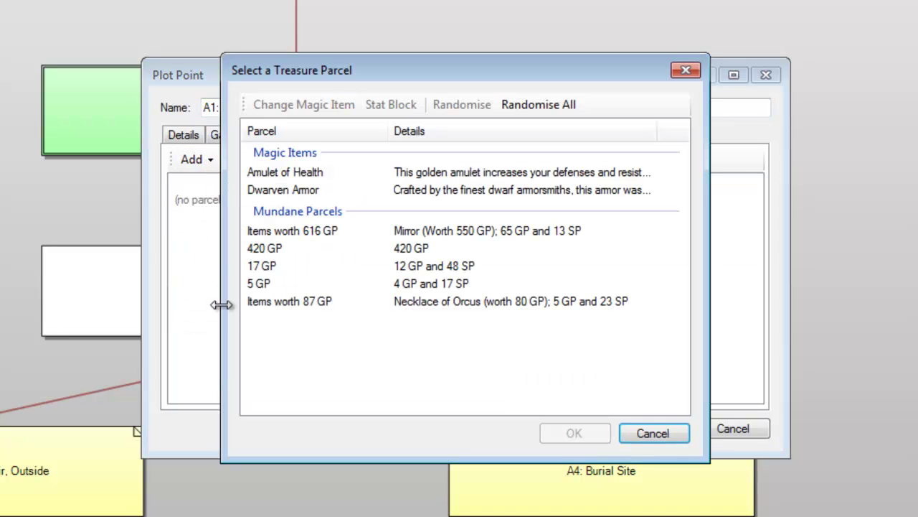
pyautogui.doubleClick(295, 302)
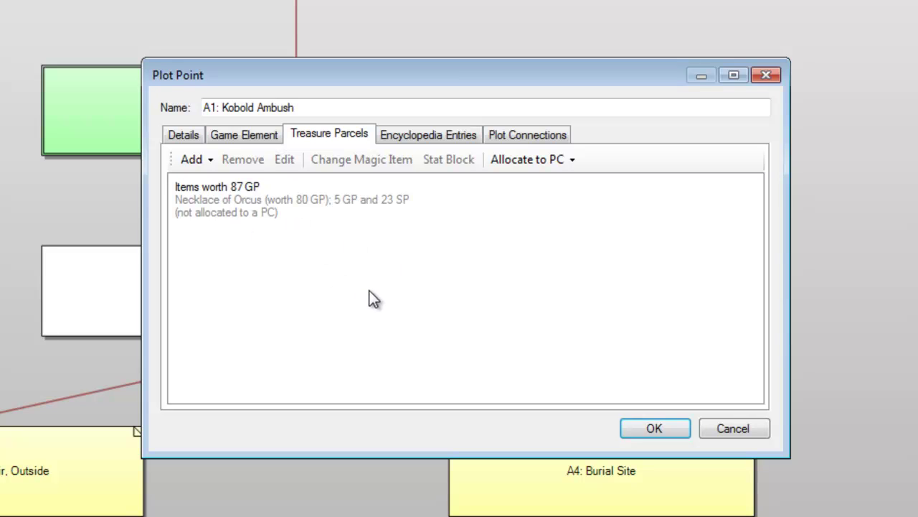
pyautogui.click(646, 429)
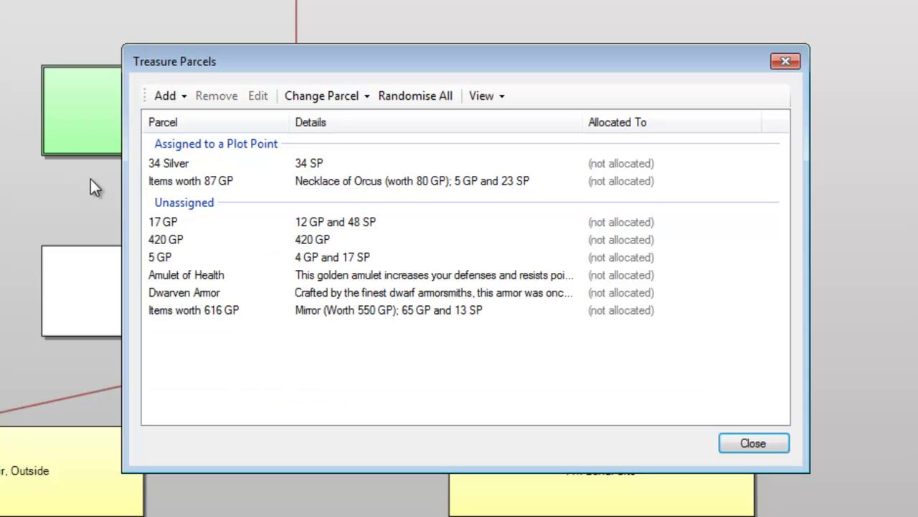
# Check the Necklace of Orcus parcel among those assigned to a plot point and close the treasure parcels list.
pyautogui.click(171, 183)
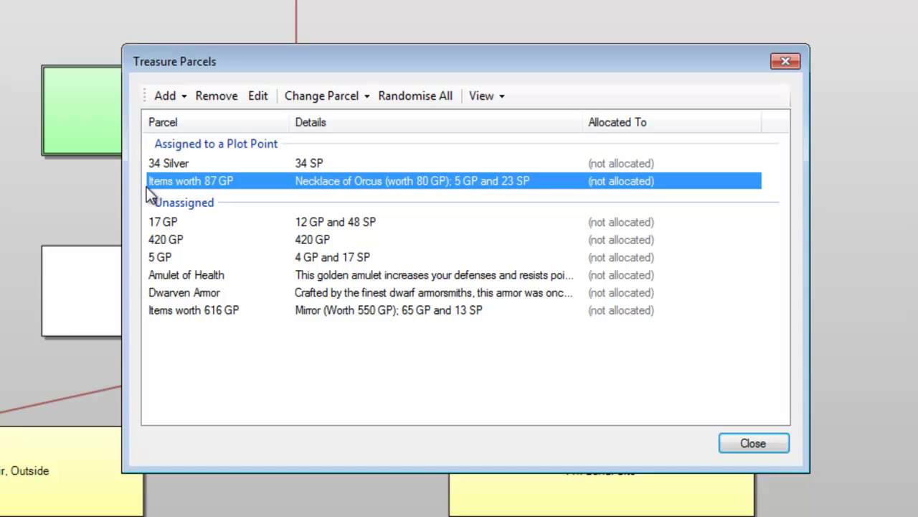
pyautogui.click(143, 191)
pyautogui.click(147, 184)
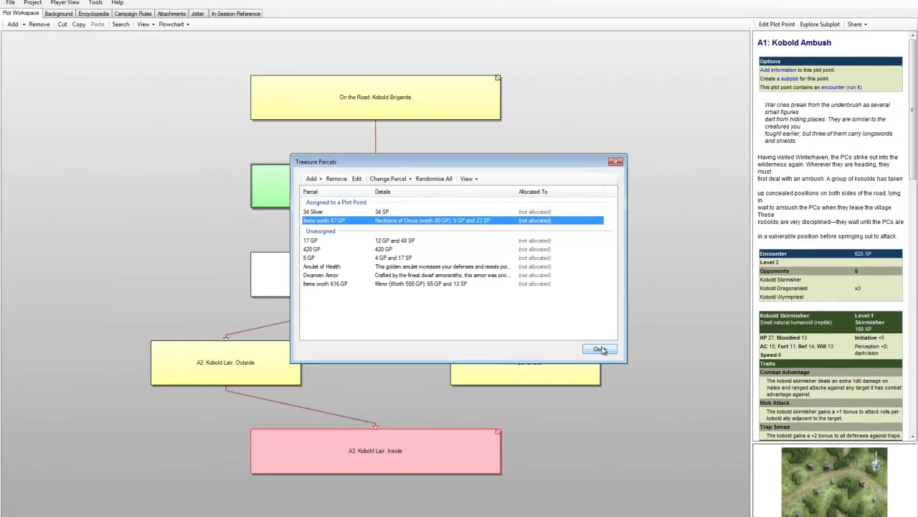
pyautogui.click(683, 400)
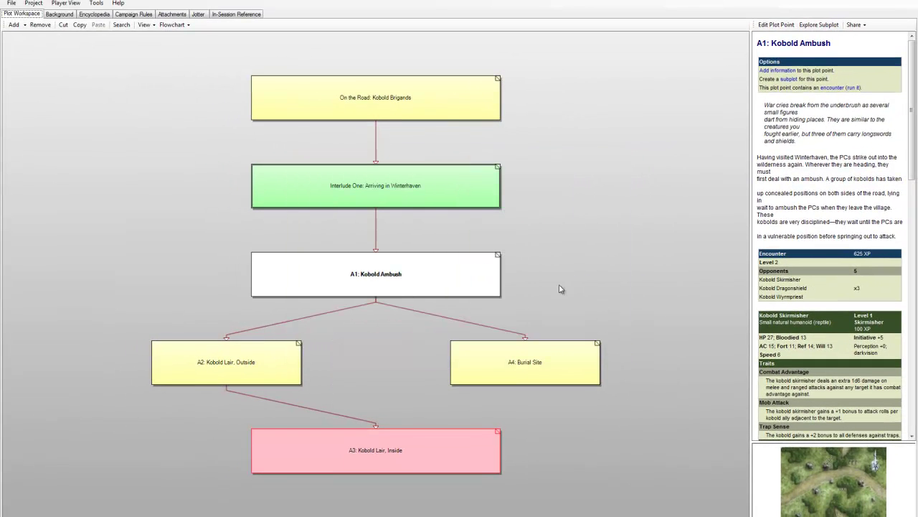
# Add a random party to the project's player characters and check its class role overview.
pyautogui.click(42, 5)
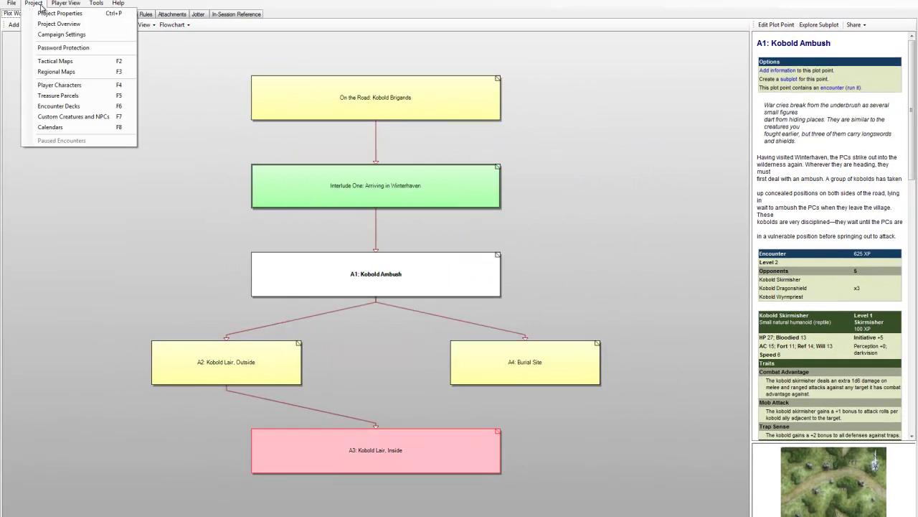
pyautogui.click(124, 86)
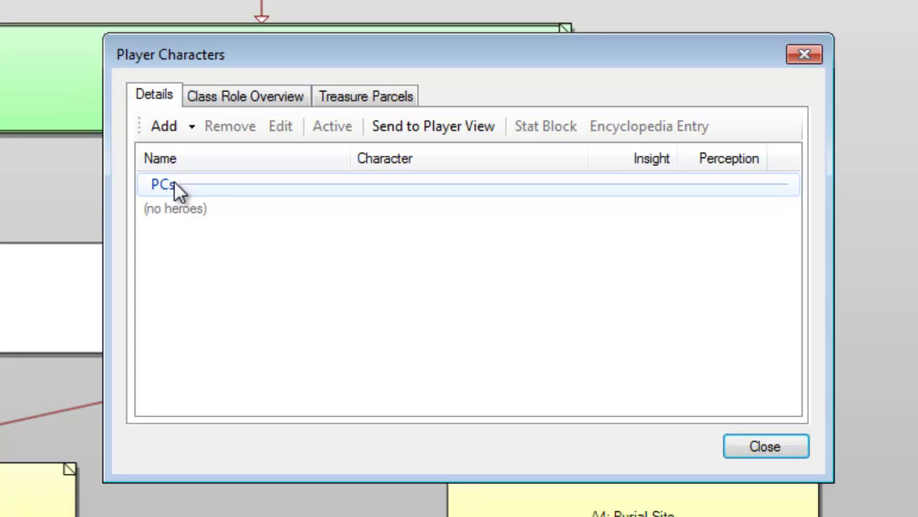
pyautogui.click(192, 127)
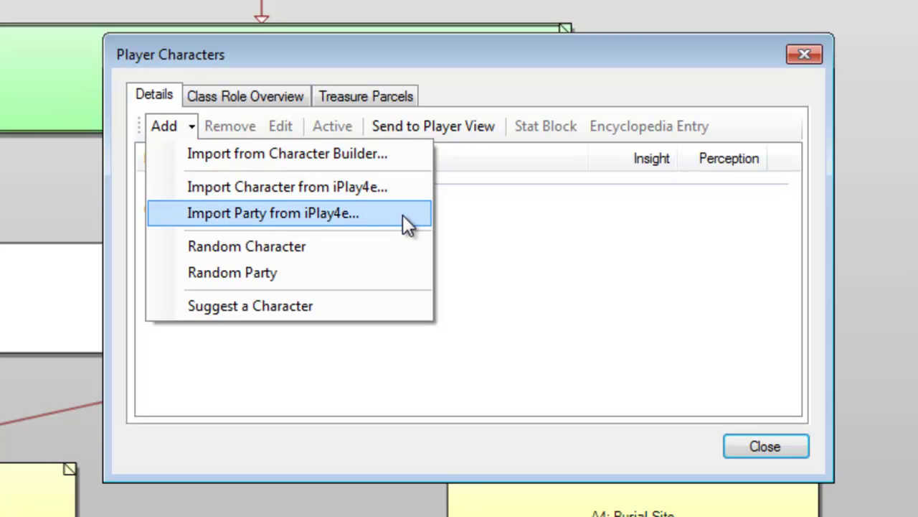
pyautogui.click(368, 271)
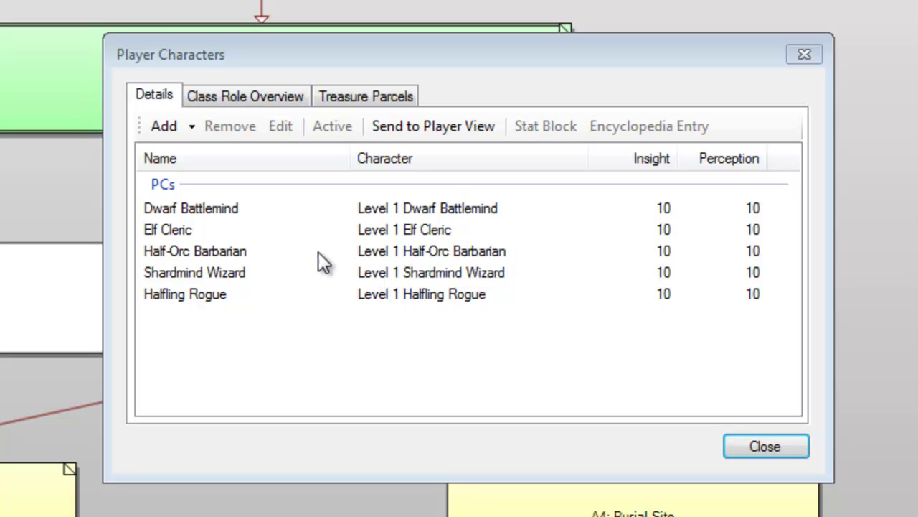
pyautogui.click(251, 108)
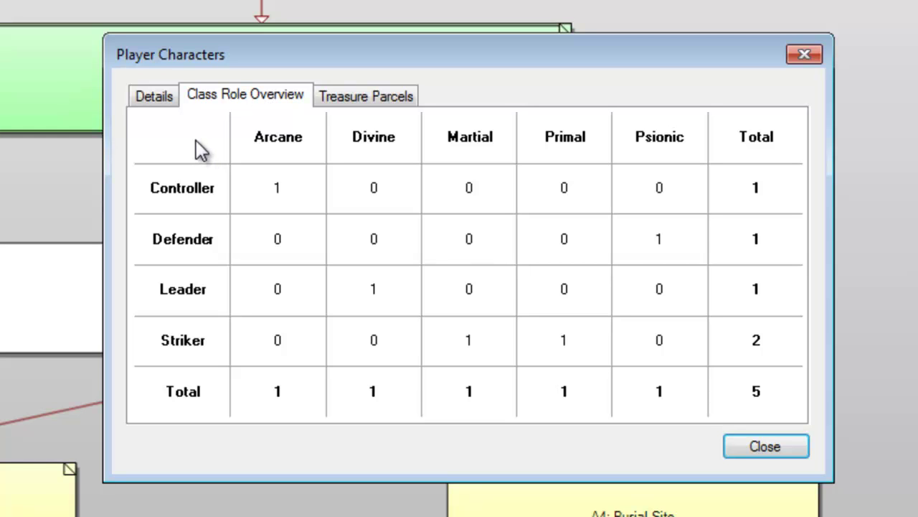
pyautogui.click(158, 101)
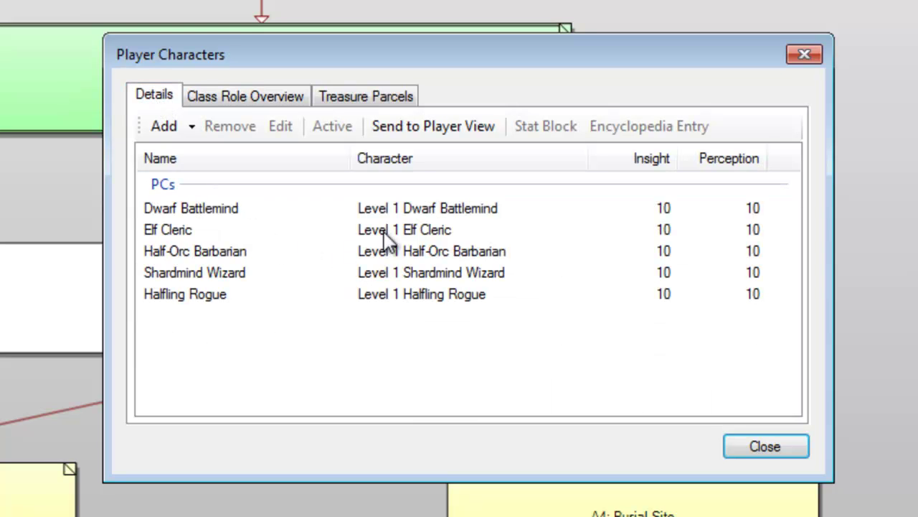
# Review the Dwarf Battlemind's level, size options and statistics, and close the player characters list.
pyautogui.doubleClick(420, 208)
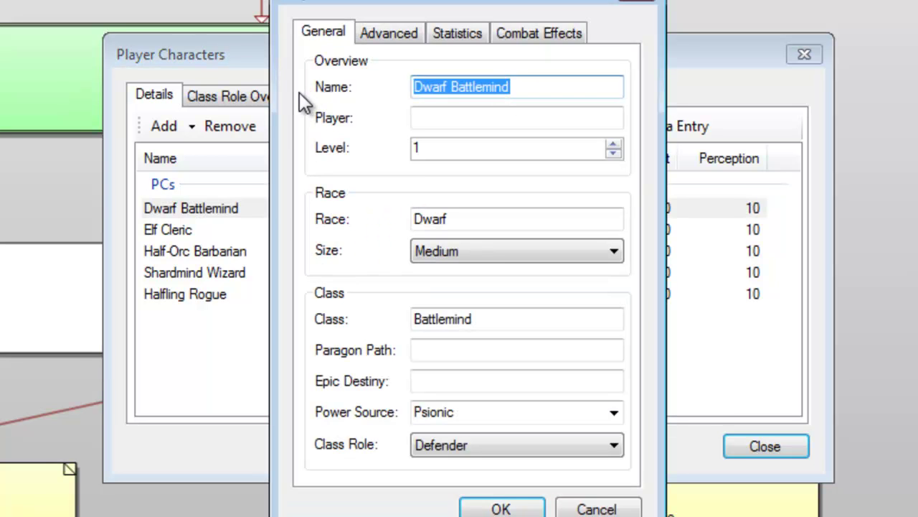
pyautogui.click(615, 144)
pyautogui.click(614, 153)
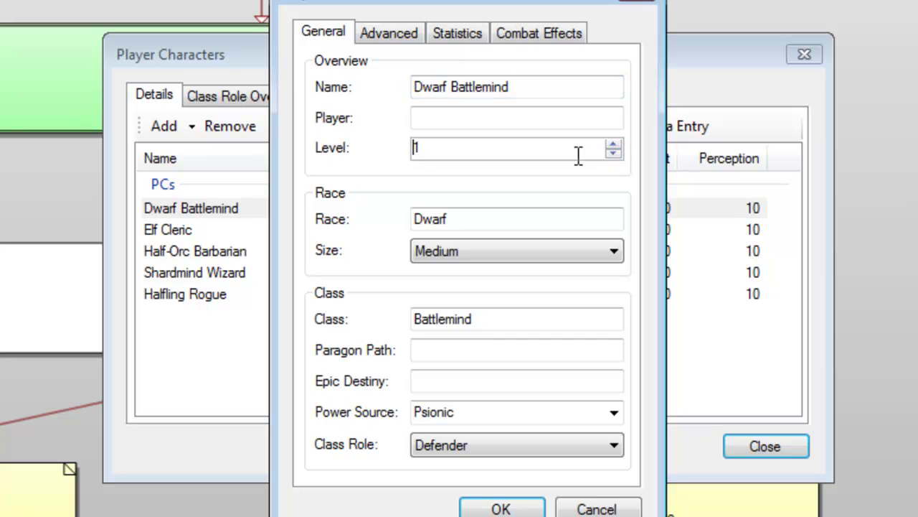
pyautogui.click(606, 253)
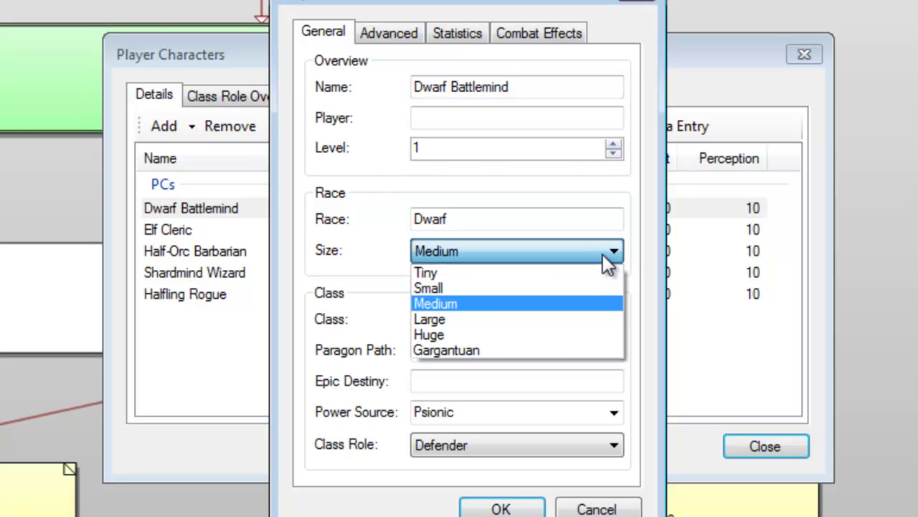
pyautogui.click(605, 255)
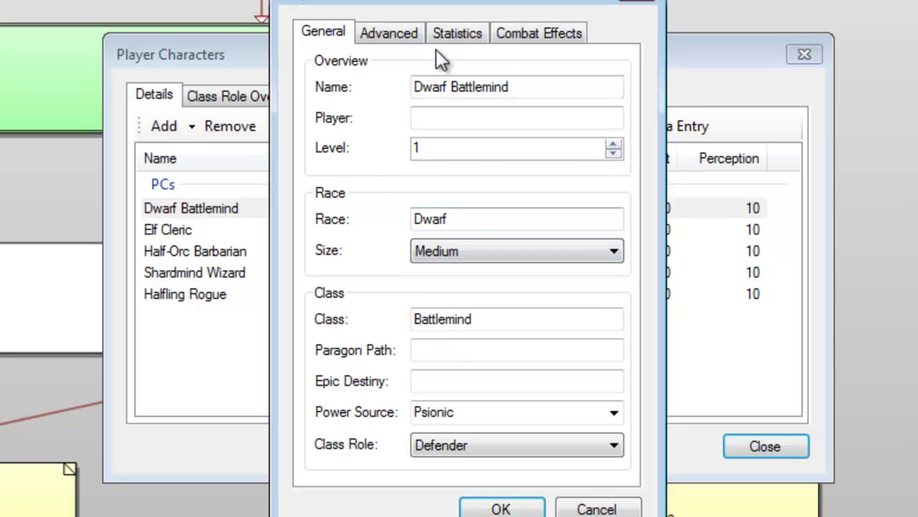
pyautogui.click(451, 34)
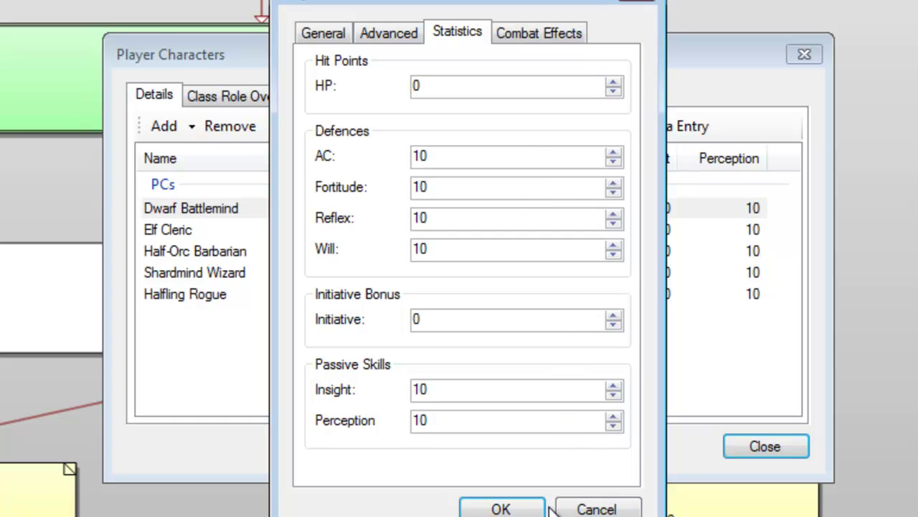
pyautogui.click(518, 508)
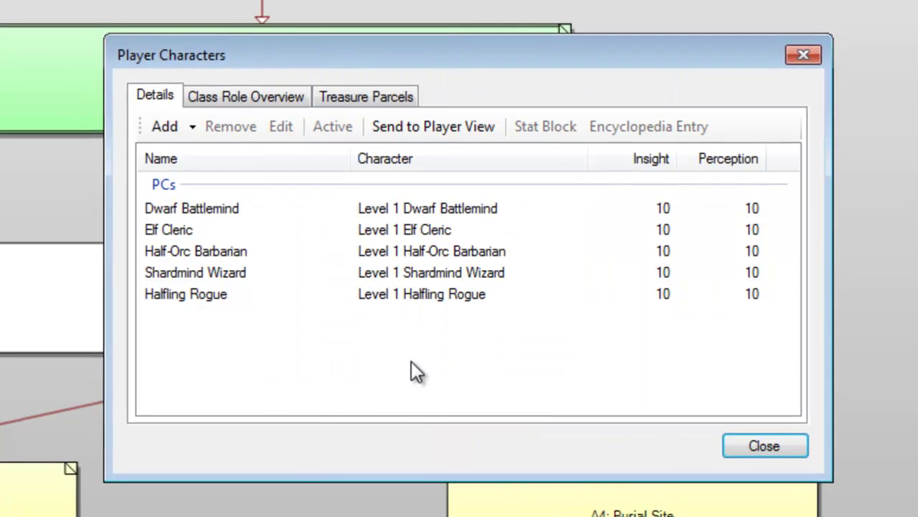
pyautogui.click(744, 437)
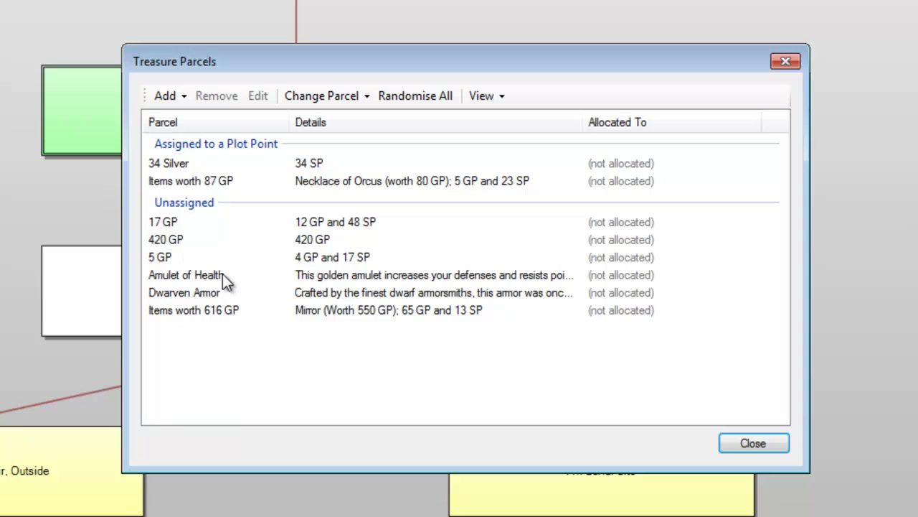
# Allocate the unassigned Dwarven Armor parcel to the Dwarf Battlemind.
pyautogui.click(236, 292)
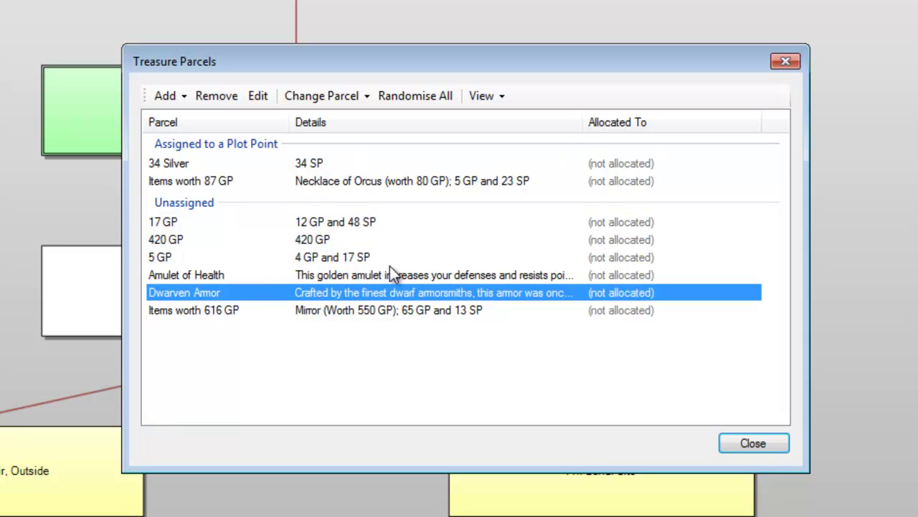
pyautogui.click(363, 96)
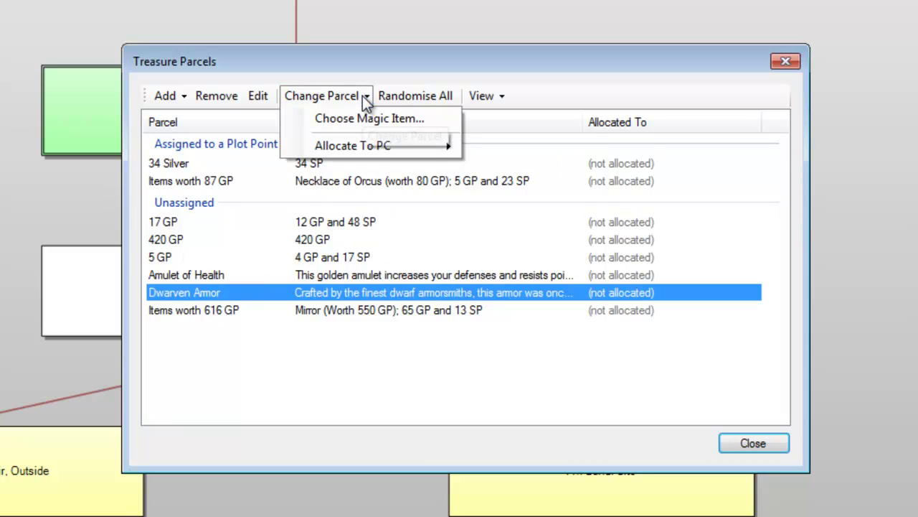
pyautogui.moveTo(418, 152)
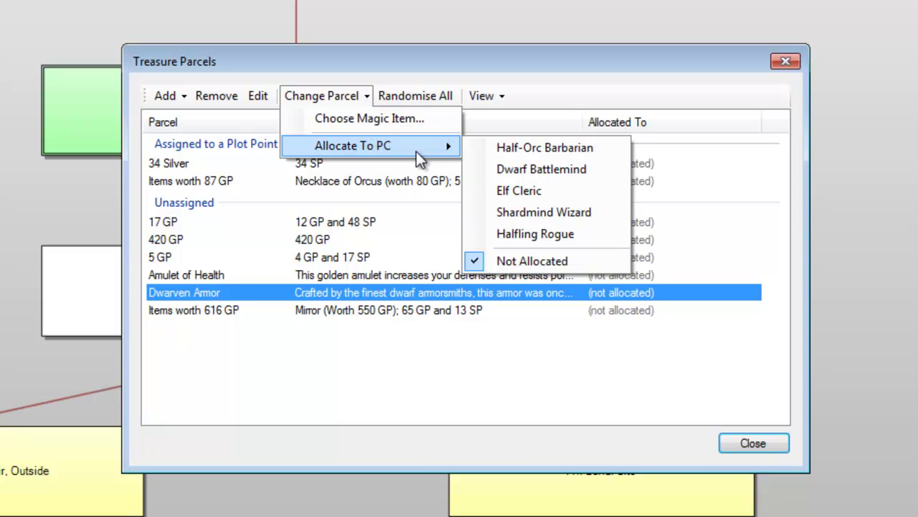
pyautogui.click(541, 171)
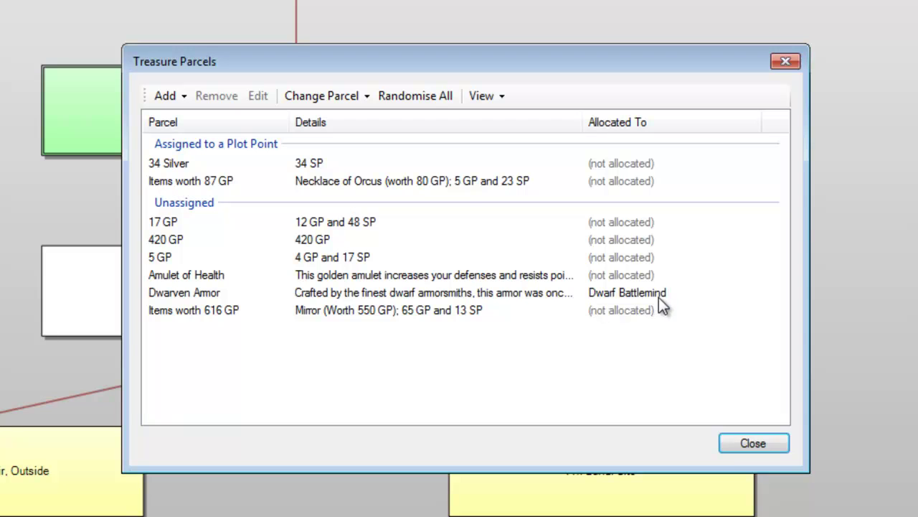